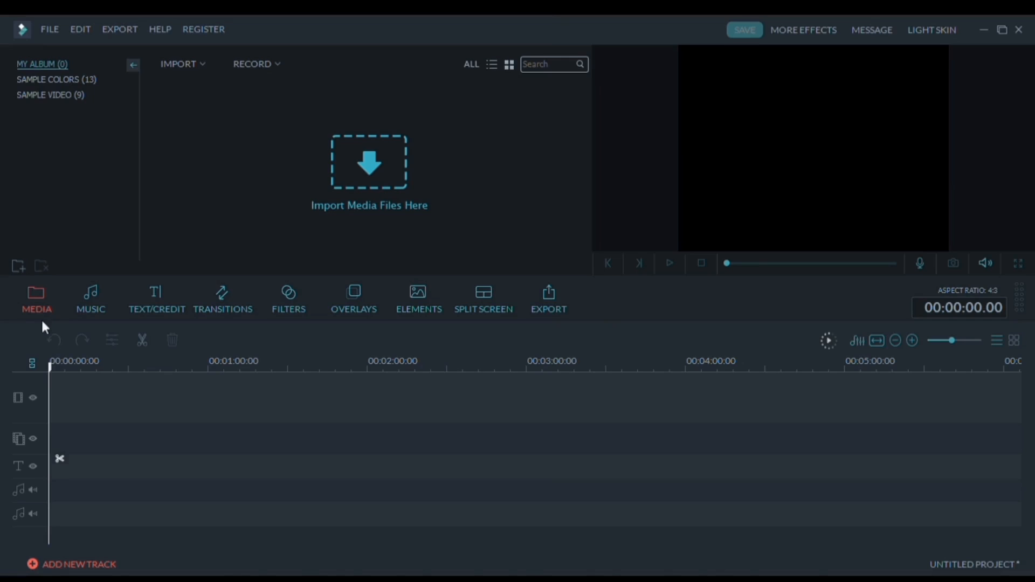
Step: Look through the music, text, transition, filter, overlay, element and split screen libraries and the media file import options
{"action": "left_click", "coordinate": [103, 308]}
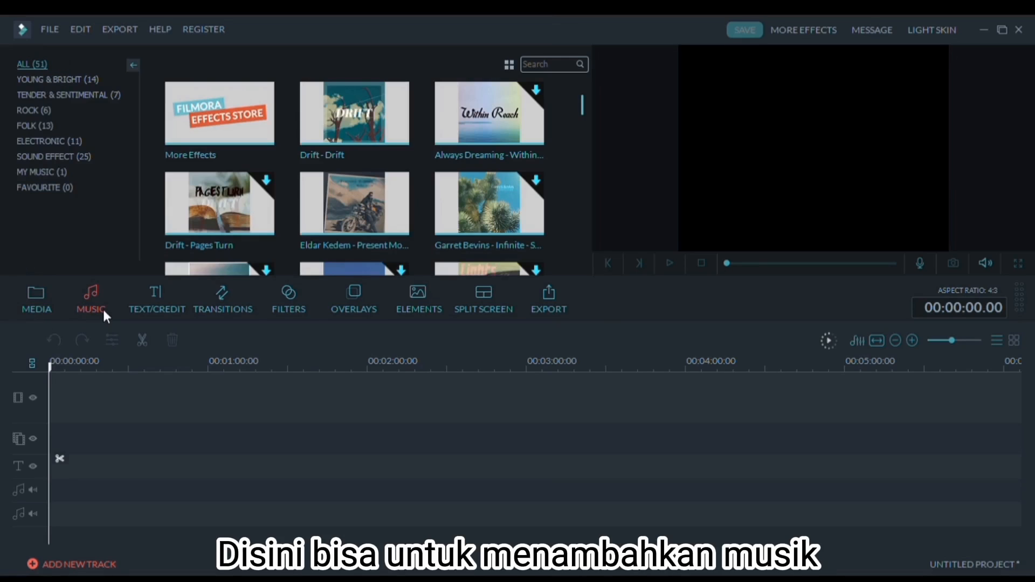
{"action": "left_click", "coordinate": [160, 300]}
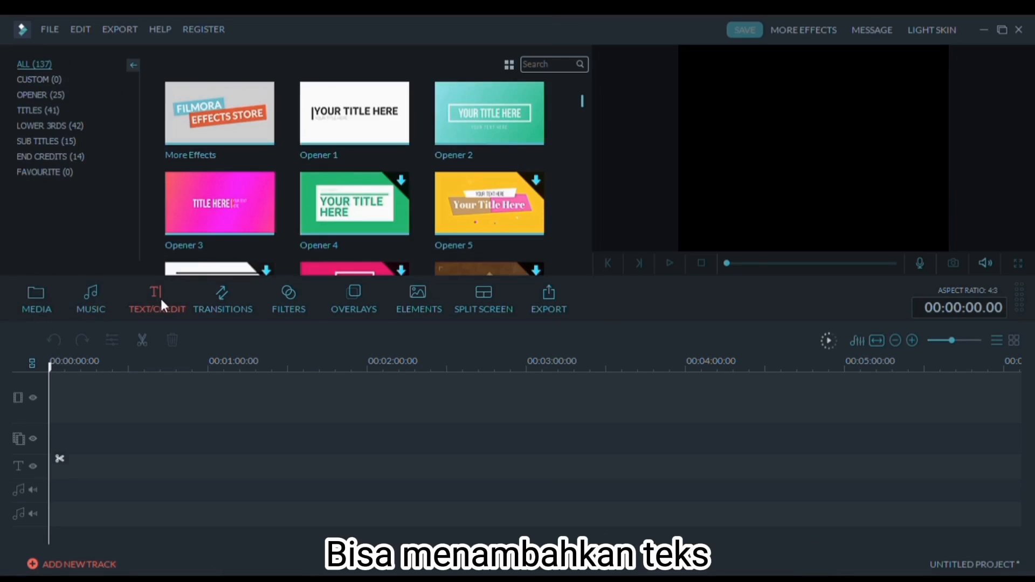
{"action": "left_click", "coordinate": [211, 311]}
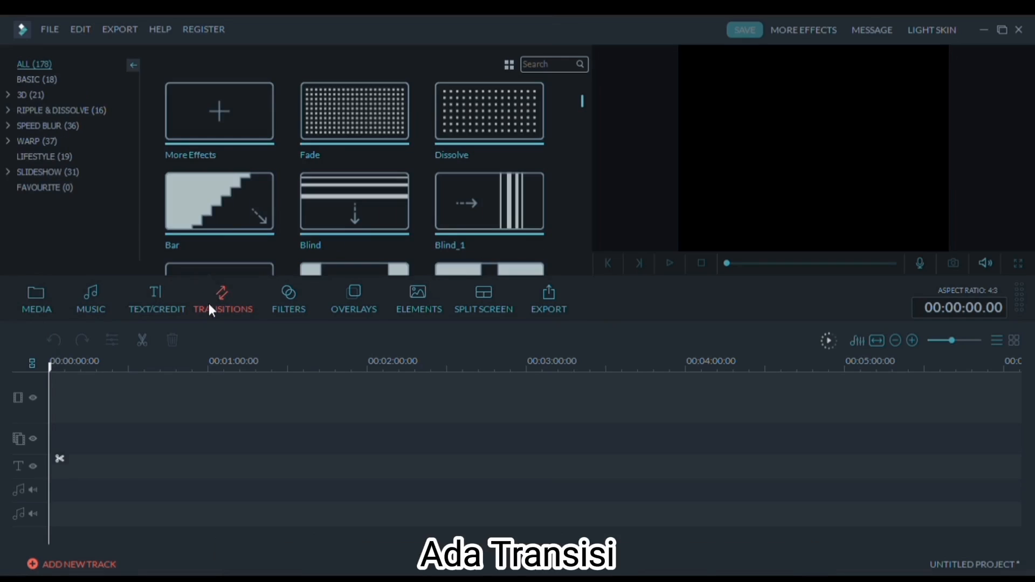
{"action": "left_click", "coordinate": [278, 295]}
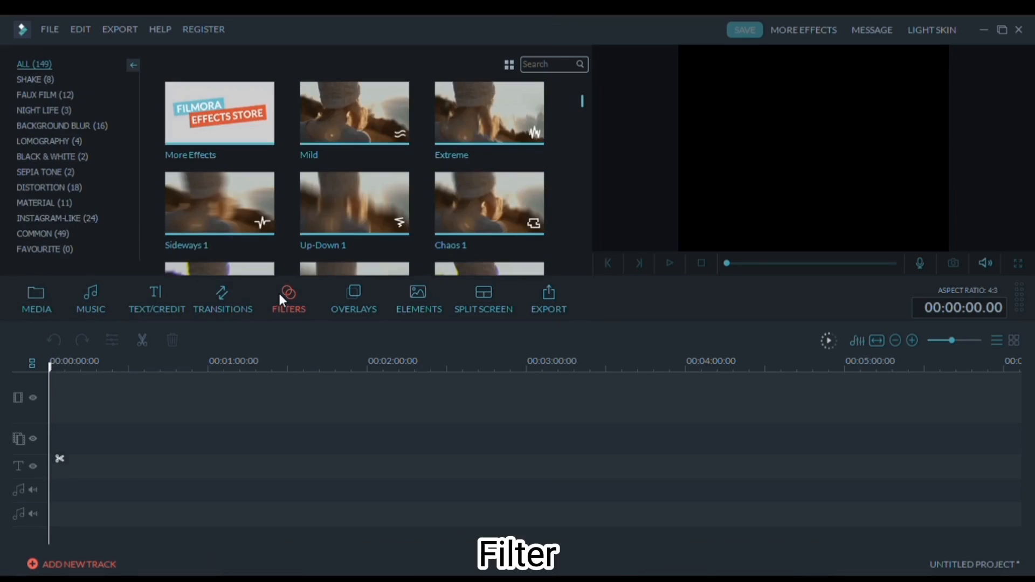
{"action": "left_click", "coordinate": [353, 300]}
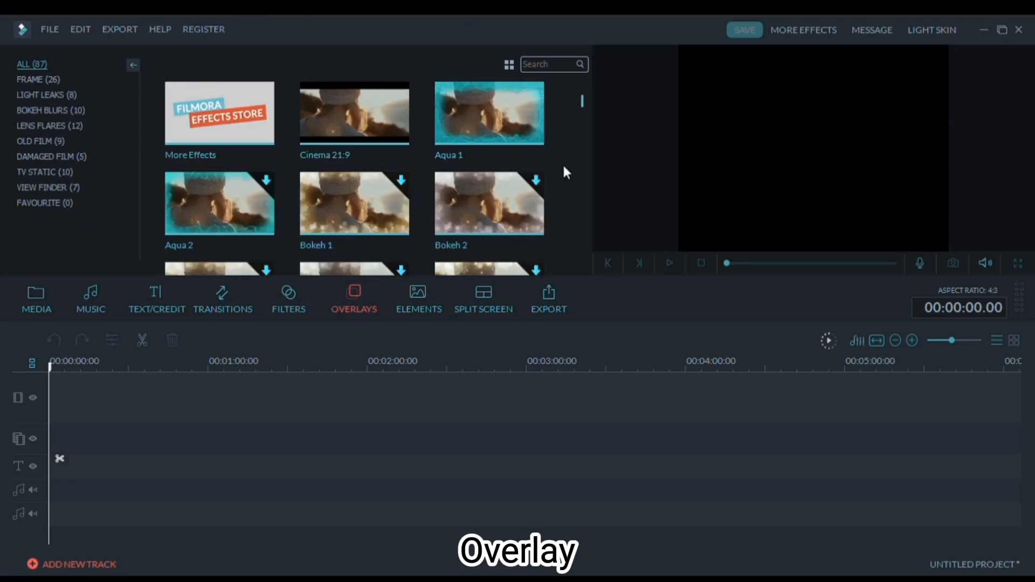
{"action": "left_click", "coordinate": [419, 298]}
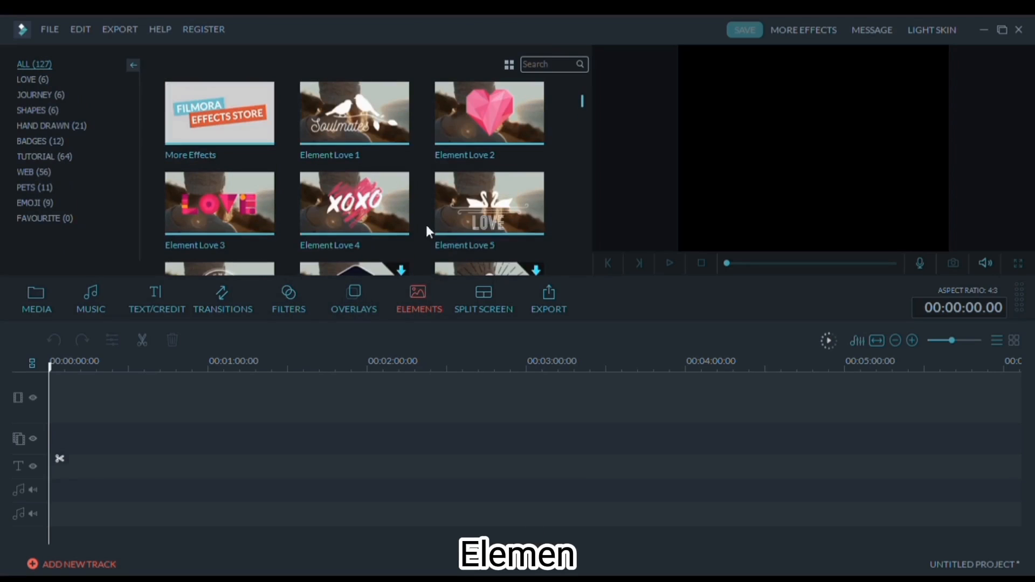
{"action": "left_click", "coordinate": [495, 306]}
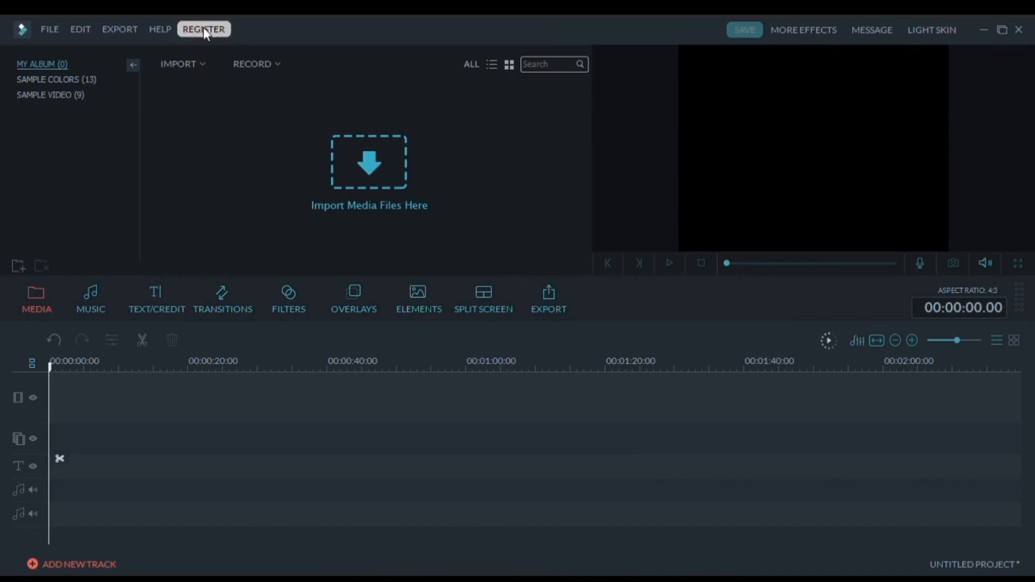
{"action": "left_click", "coordinate": [203, 66]}
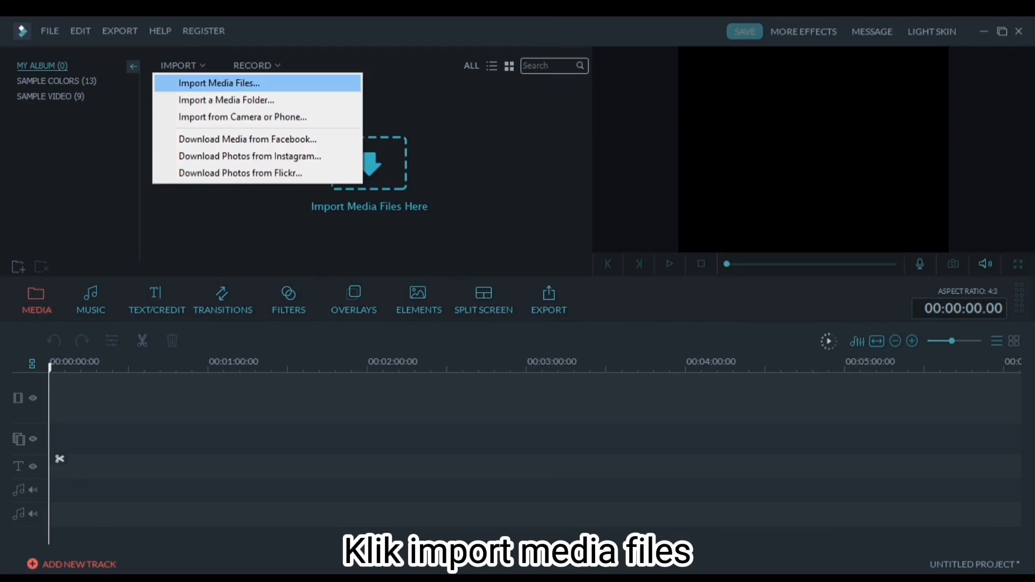
{"action": "left_click", "coordinate": [219, 83]}
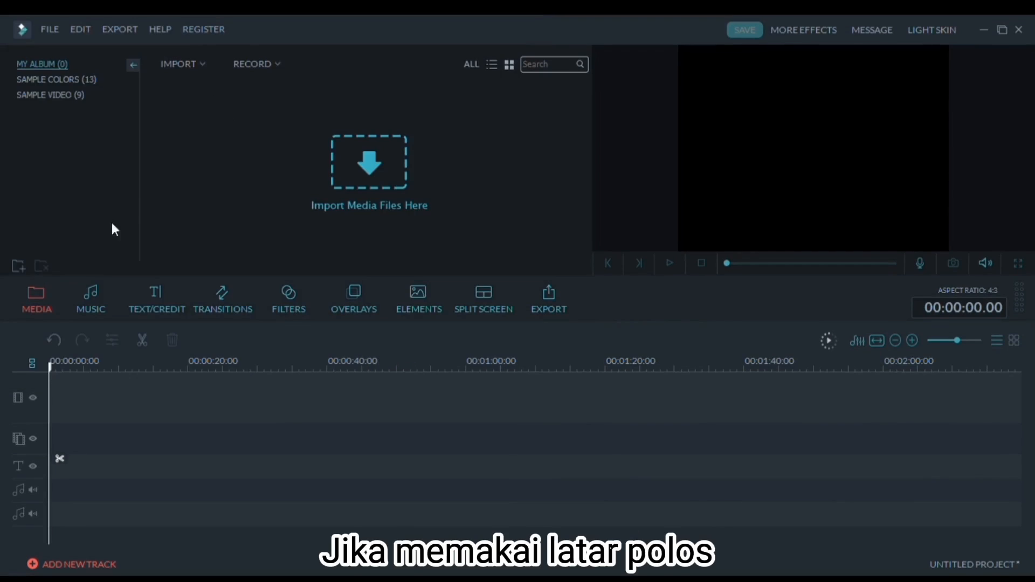
Step: Place the Gradient2 sample color on the video track and the Subtitles 15 preset on the text track, both at the start
{"action": "left_click", "coordinate": [75, 80]}
{"action": "left_click_drag", "start_coordinate": [242, 208], "coordinate": [88, 400]}
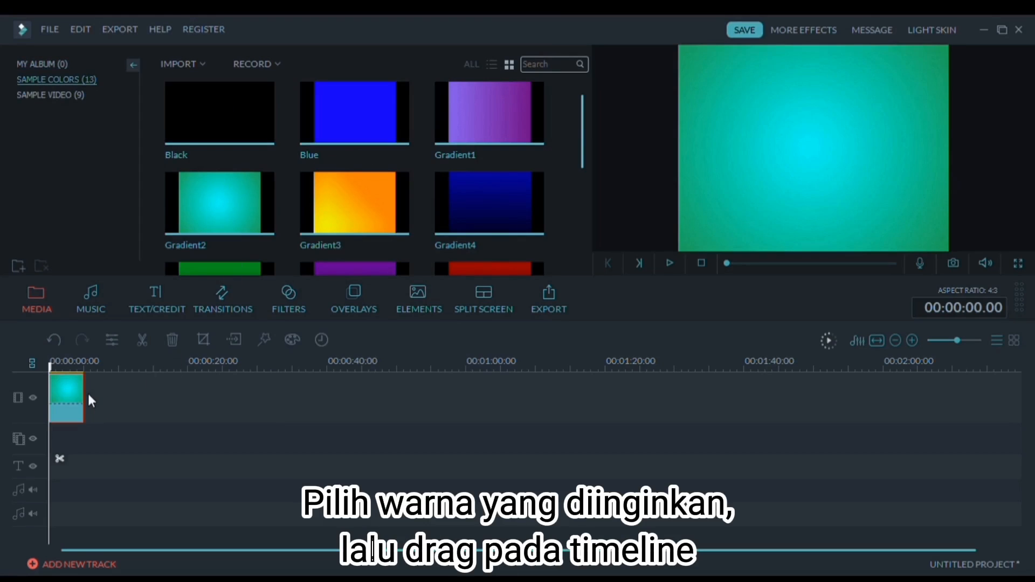
{"action": "left_click", "coordinate": [154, 305]}
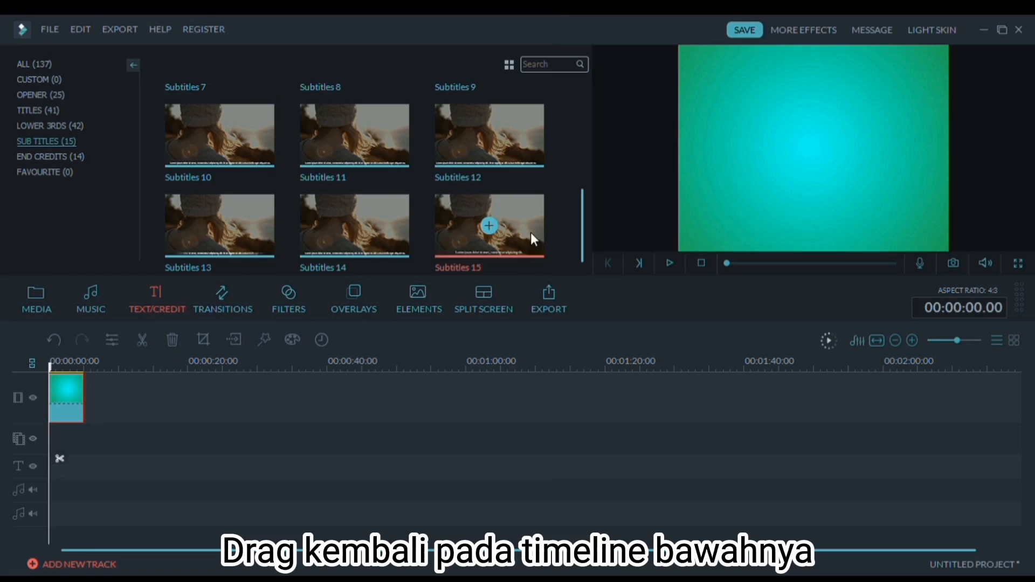
{"action": "left_click_drag", "start_coordinate": [530, 232], "coordinate": [54, 453]}
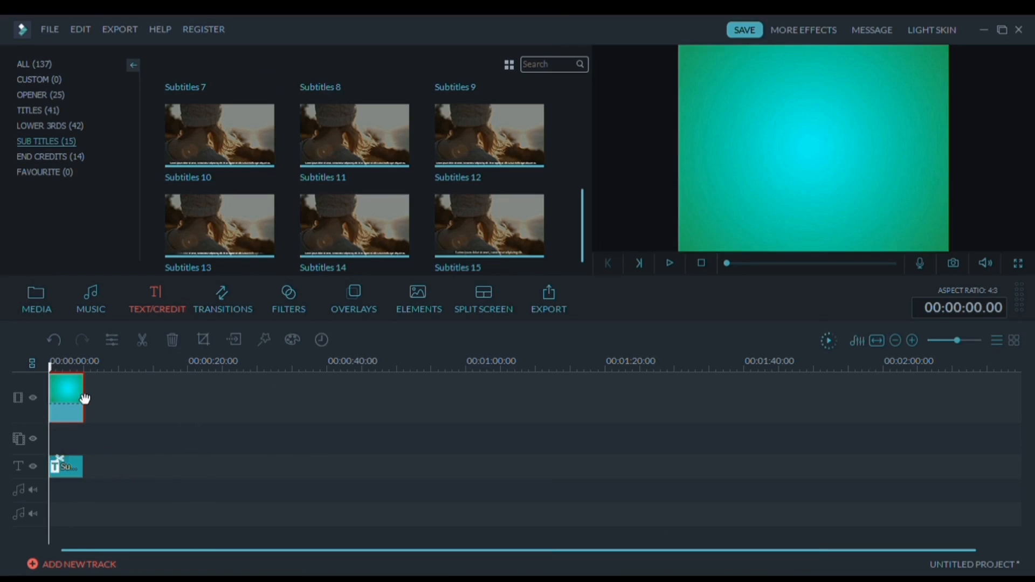
Step: Extend the Gradient2 background clip to about 20 seconds and return the playhead to the start
{"action": "left_click_drag", "start_coordinate": [85, 396], "coordinate": [199, 409]}
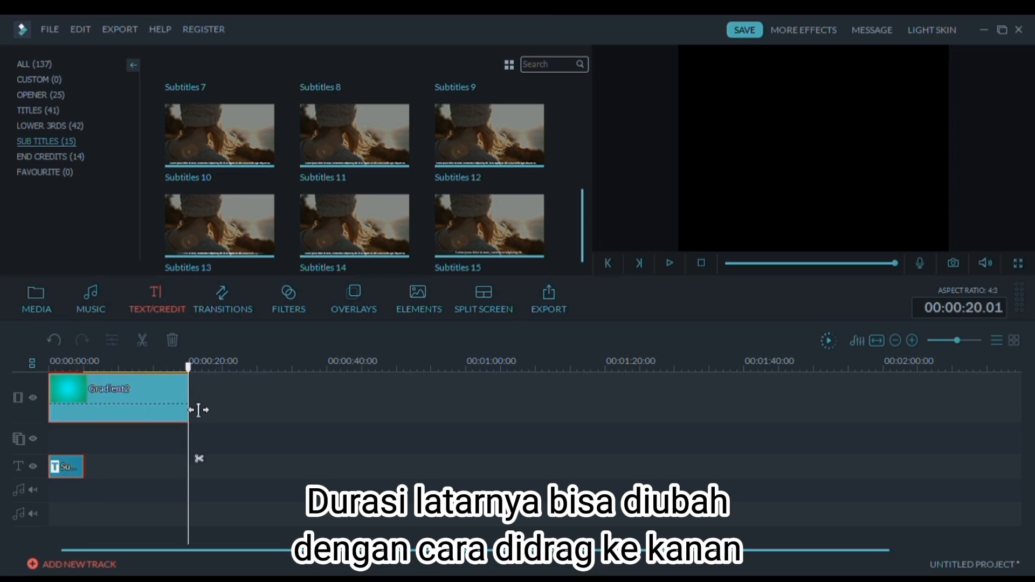
{"action": "left_click", "coordinate": [144, 459]}
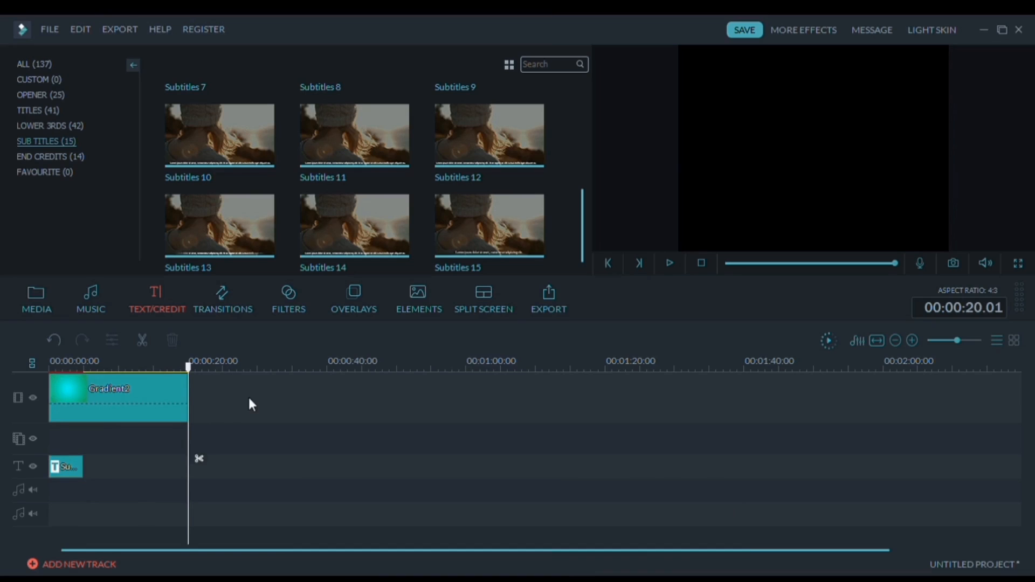
{"action": "left_click_drag", "start_coordinate": [188, 367], "coordinate": [50, 366]}
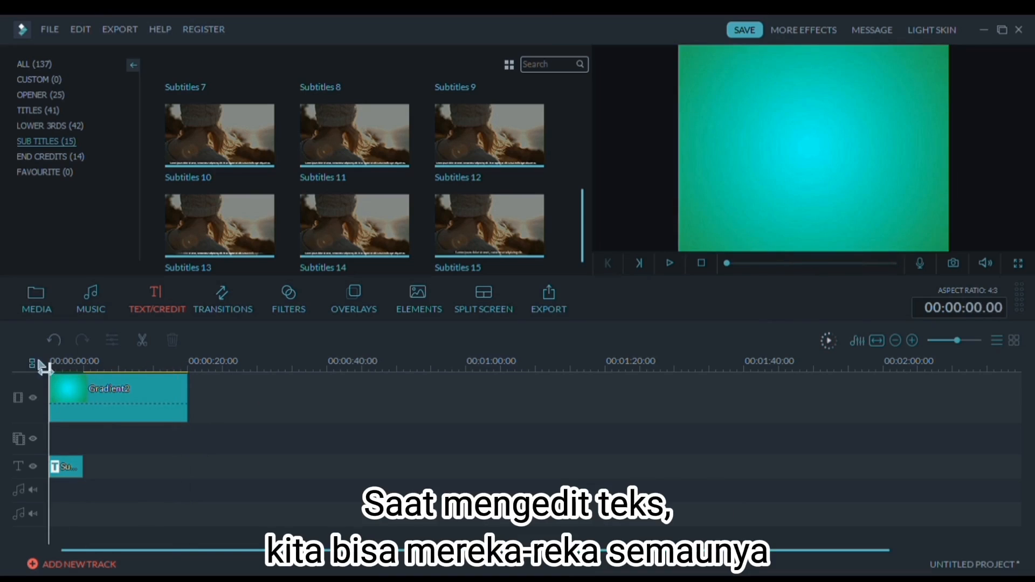
Step: Make the subtitle text bold and black with a font size of 32
{"action": "double_click", "coordinate": [77, 472]}
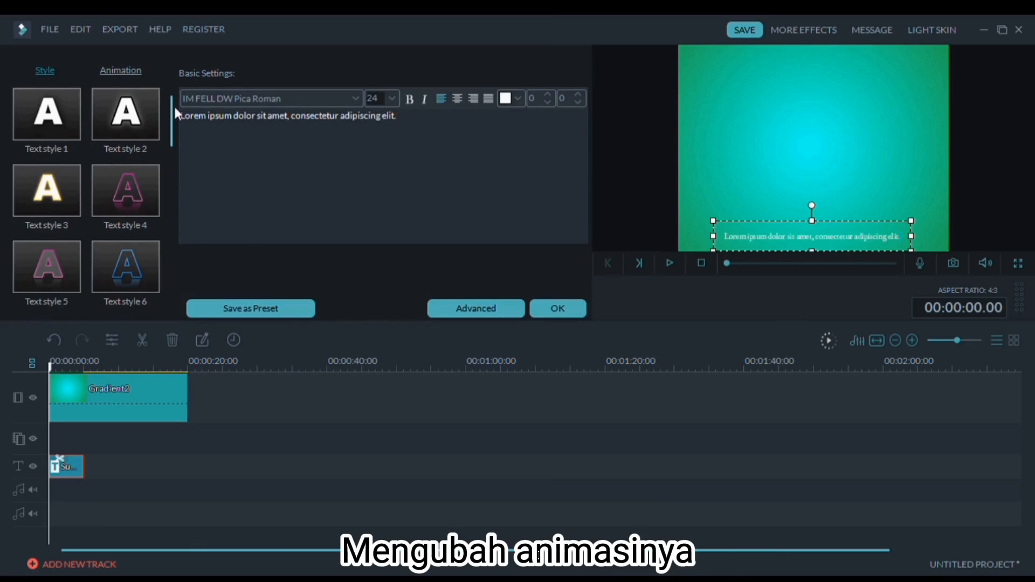
{"action": "mouse_move", "coordinate": [175, 107]}
{"action": "left_mouse_down"}
{"action": "mouse_move", "coordinate": [174, 257]}
{"action": "mouse_move", "coordinate": [180, 100]}
{"action": "left_mouse_up"}
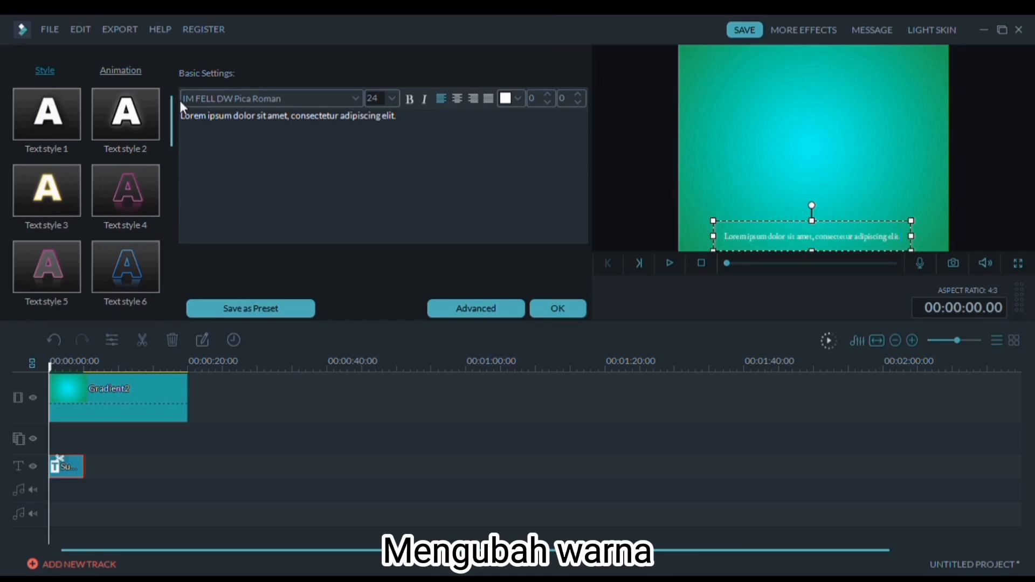
{"action": "left_click", "coordinate": [407, 101]}
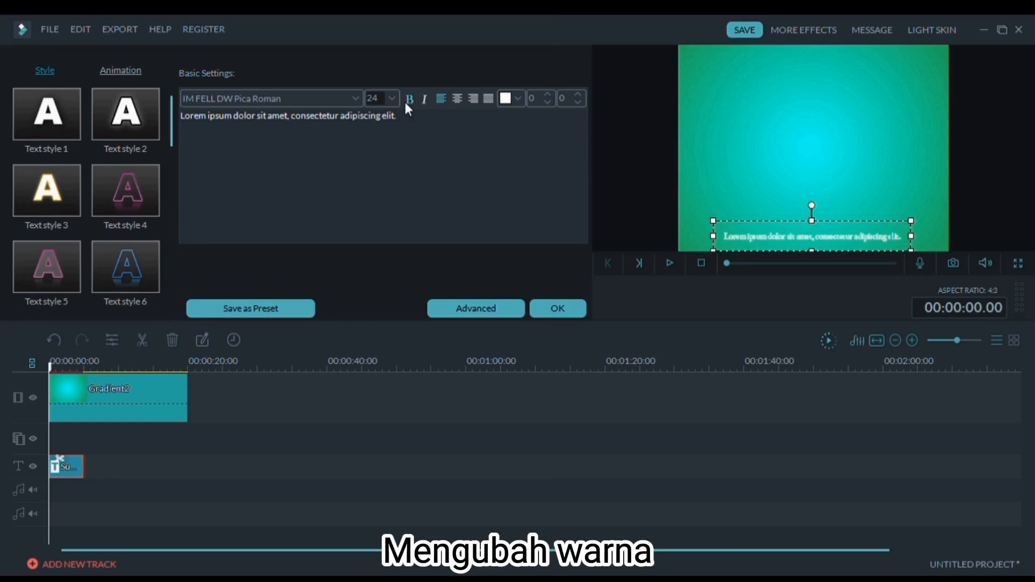
{"action": "left_click", "coordinate": [508, 110]}
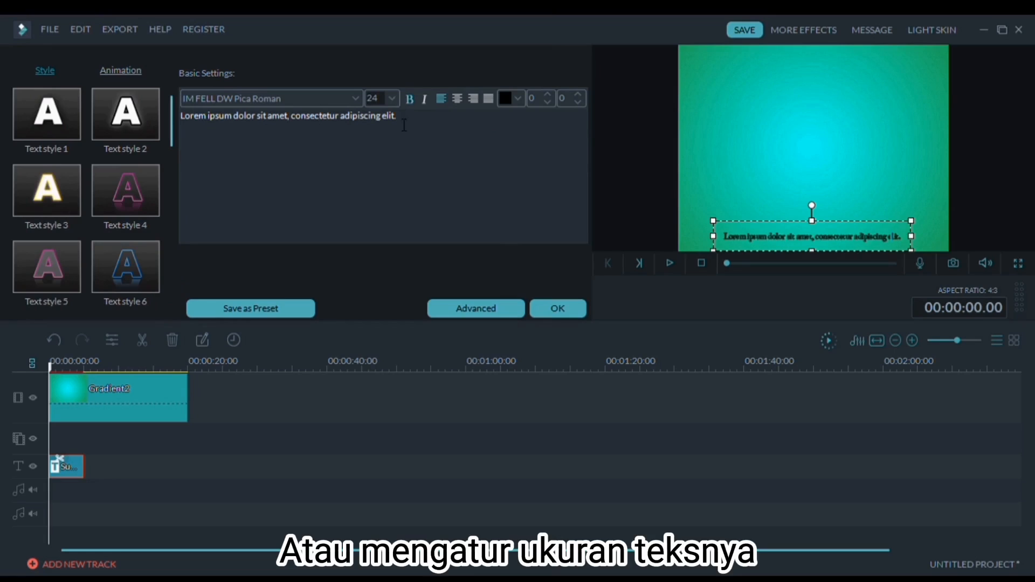
{"action": "left_click", "coordinate": [393, 98]}
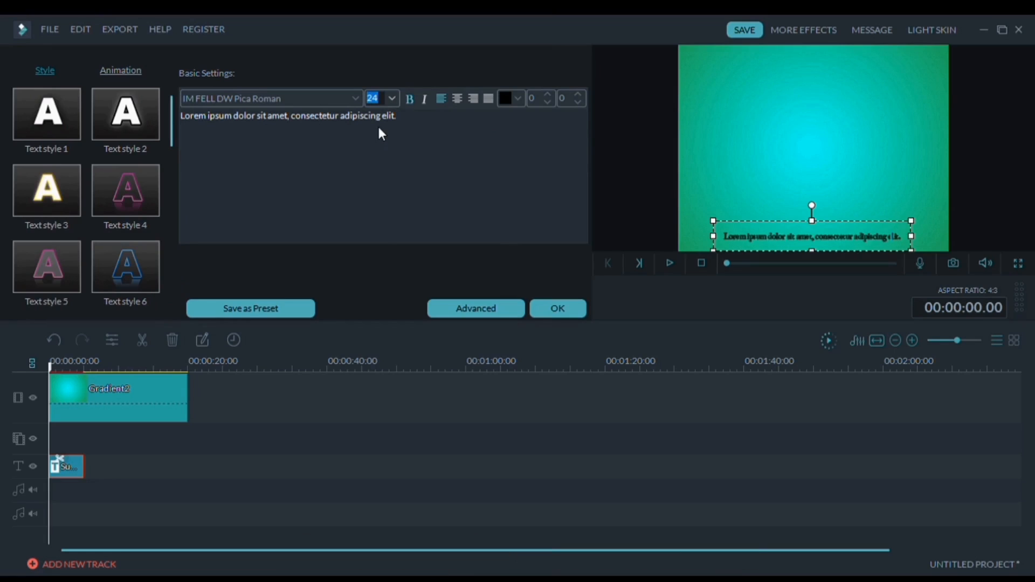
{"action": "type", "text": "32"}
Step: Replace the subtitle's placeholder text with "Angkat ngagandeuang"
{"action": "left_click_drag", "start_coordinate": [398, 115], "coordinate": [180, 117]}
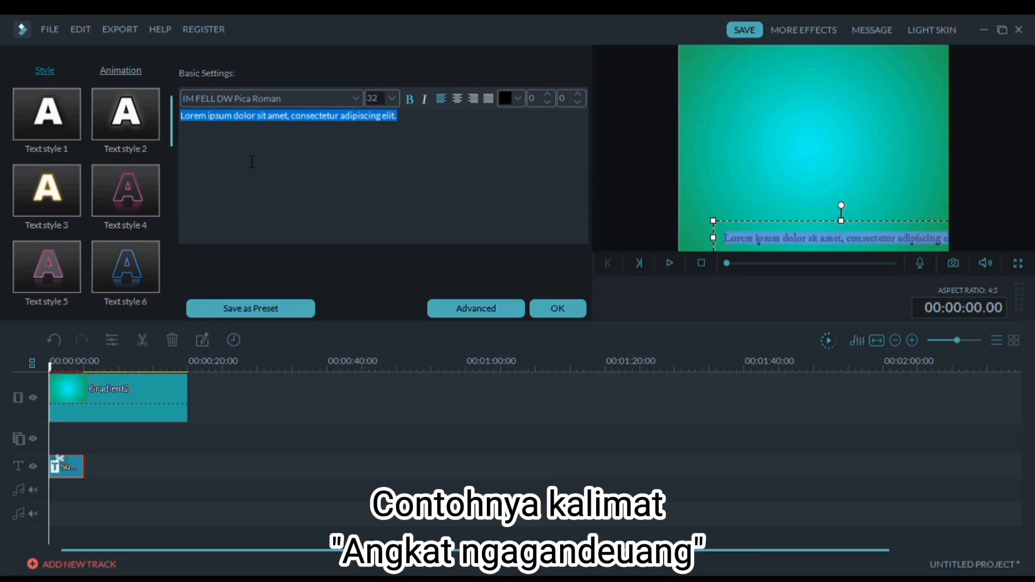
{"action": "key", "text": "BackSpace"}
{"action": "type", "text": "Ang"}
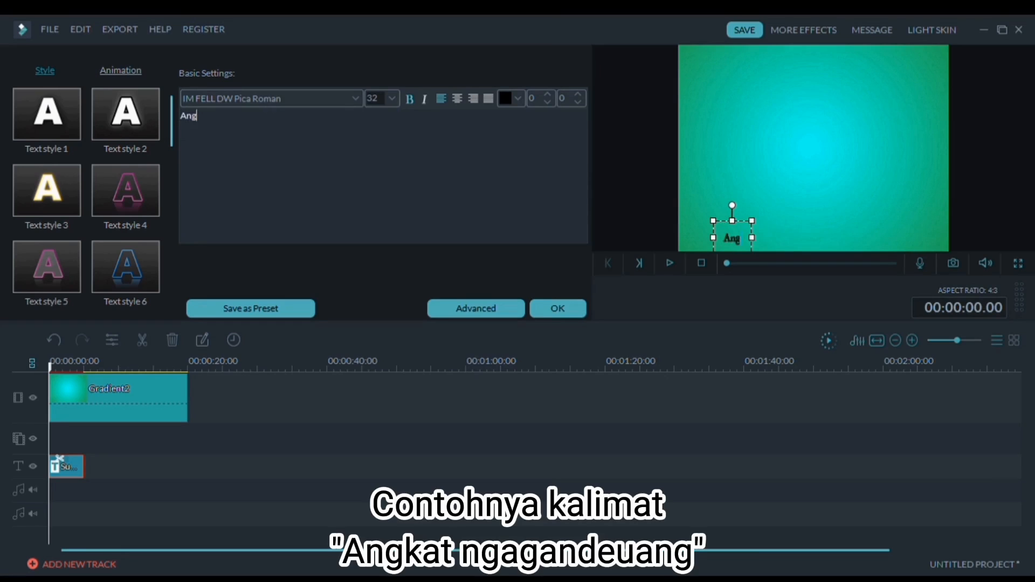
{"action": "type", "text": "kat"}
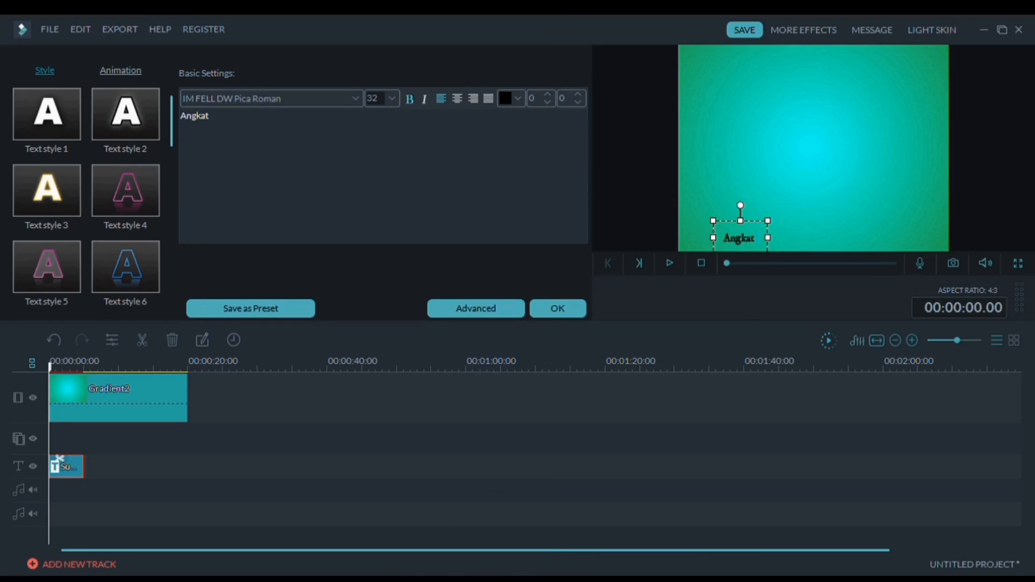
{"action": "type", "text": " ngagande"}
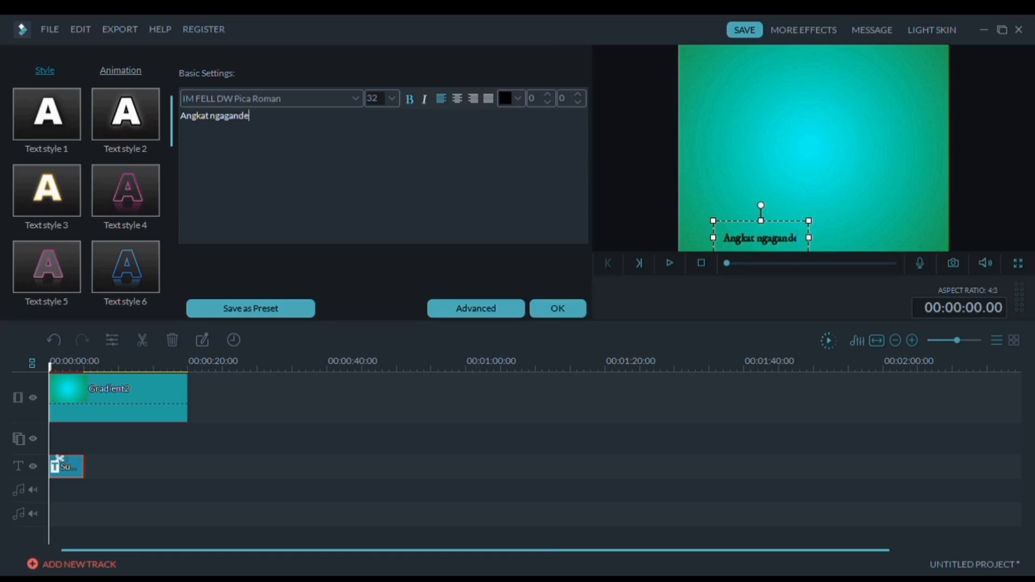
{"action": "type", "text": "uang"}
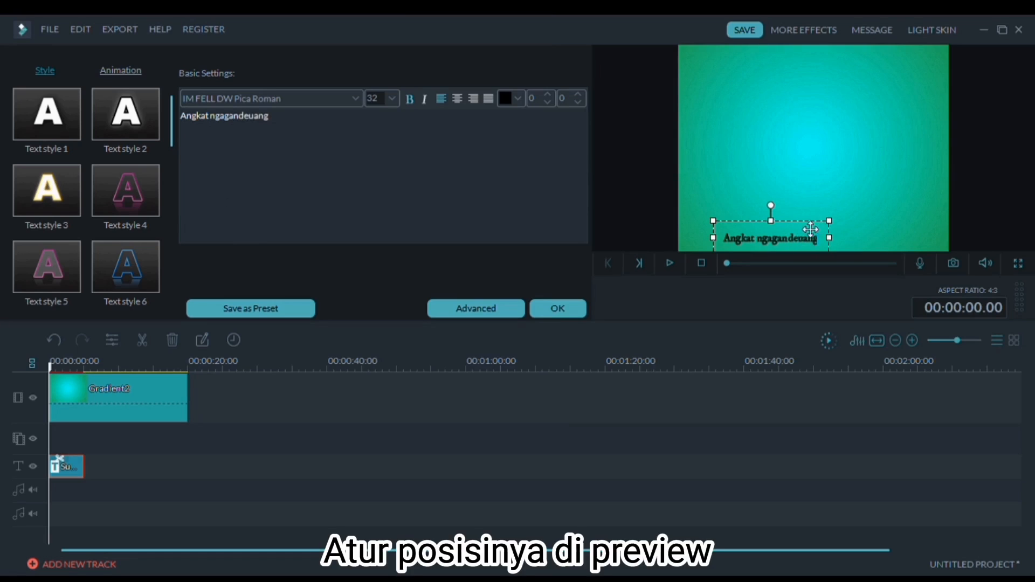
Step: Set the subtitle's font size to 44, center it horizontally near the lower edge of the frame, and apply the text edits
{"action": "left_click_drag", "start_coordinate": [811, 229], "coordinate": [855, 226]}
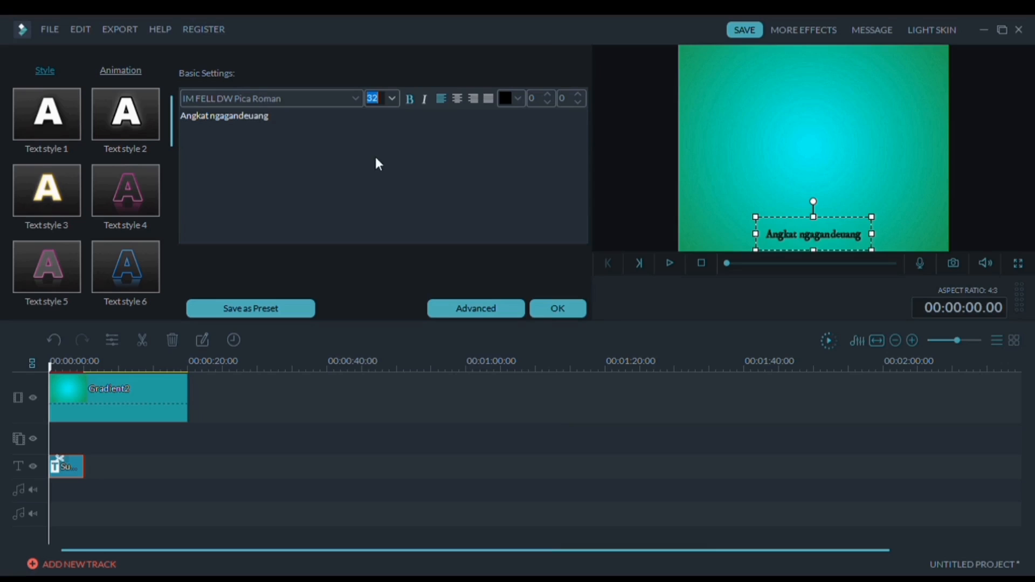
{"action": "type", "text": "44"}
{"action": "key", "text": "Return"}
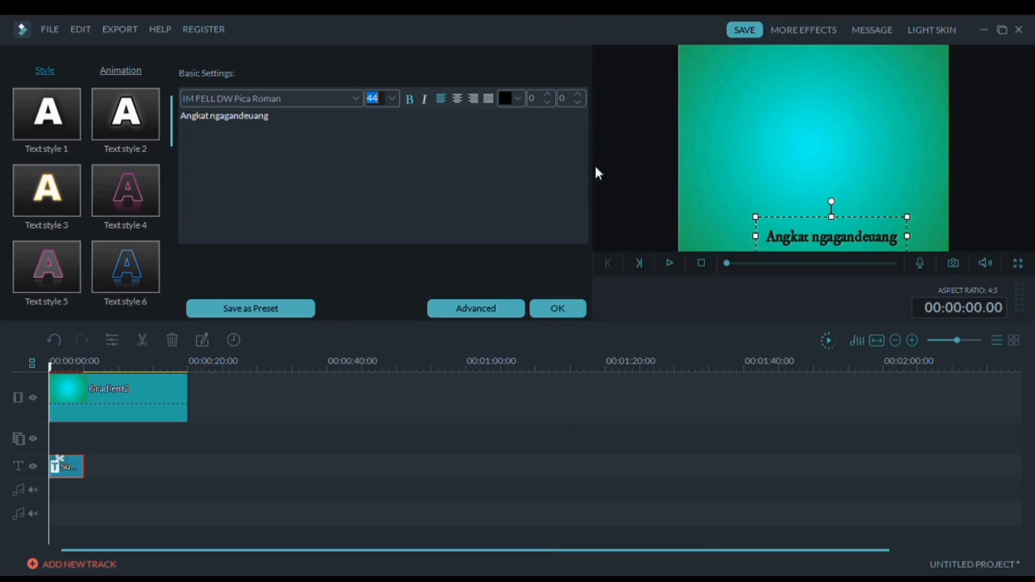
{"action": "left_click", "coordinate": [866, 225]}
{"action": "left_click_drag", "start_coordinate": [869, 223], "coordinate": [851, 221]}
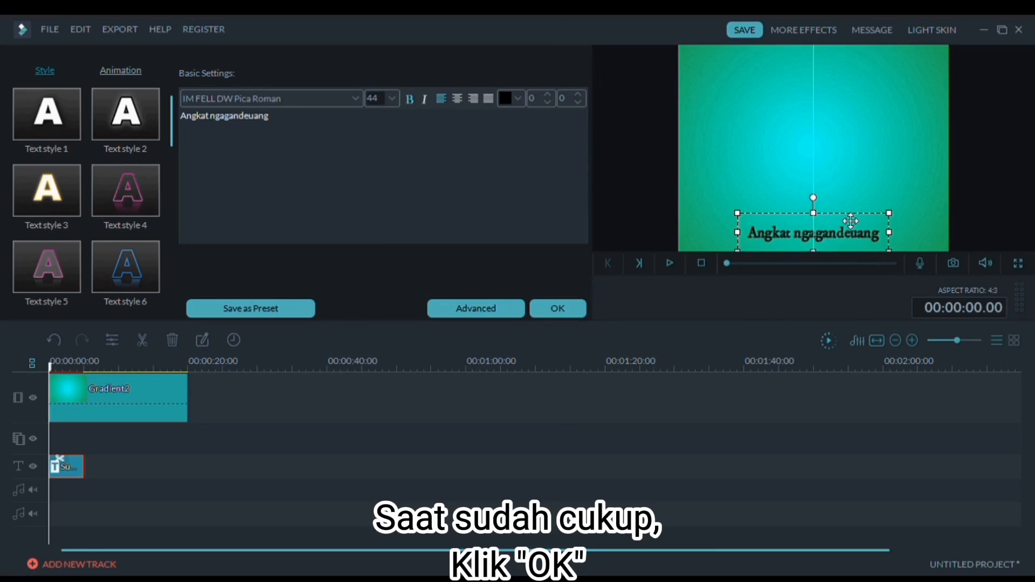
{"action": "left_click", "coordinate": [543, 311]}
Step: Play back the subtitle and paste a copy of it directly after the first one, at 5 seconds
{"action": "left_click", "coordinate": [670, 263]}
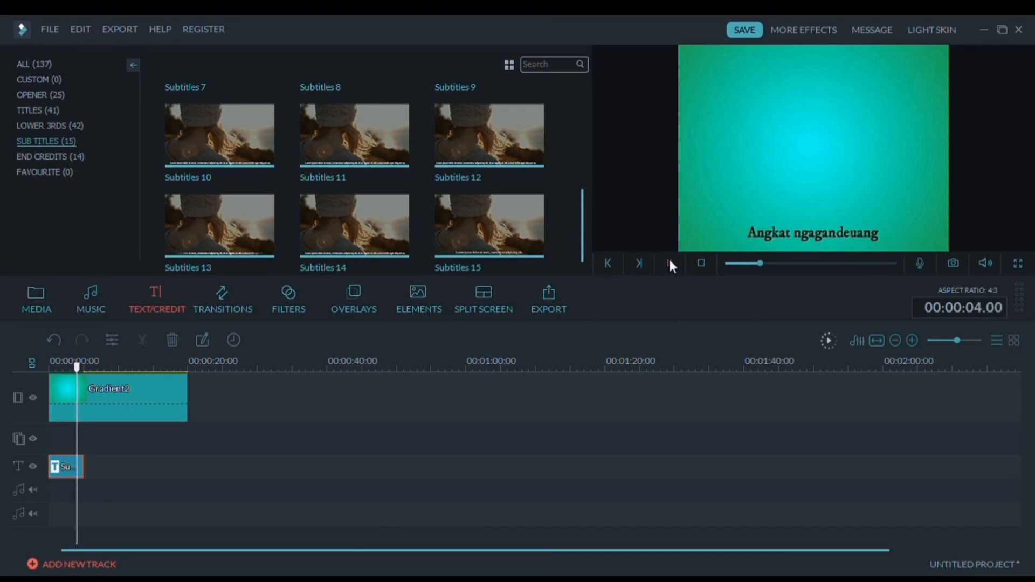
{"action": "left_click", "coordinate": [670, 264]}
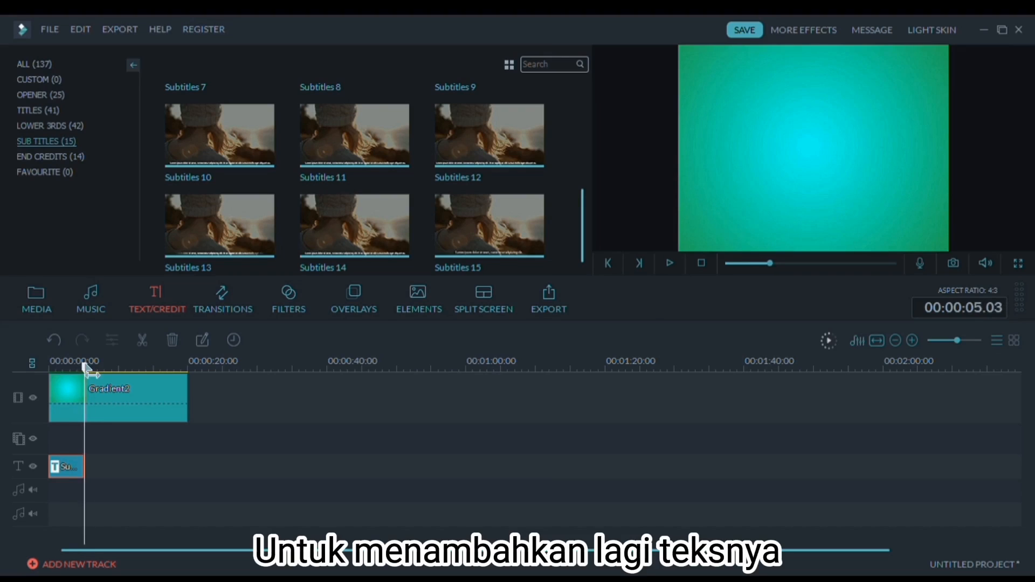
{"action": "left_click_drag", "start_coordinate": [85, 365], "coordinate": [83, 365]}
{"action": "left_click", "coordinate": [111, 470]}
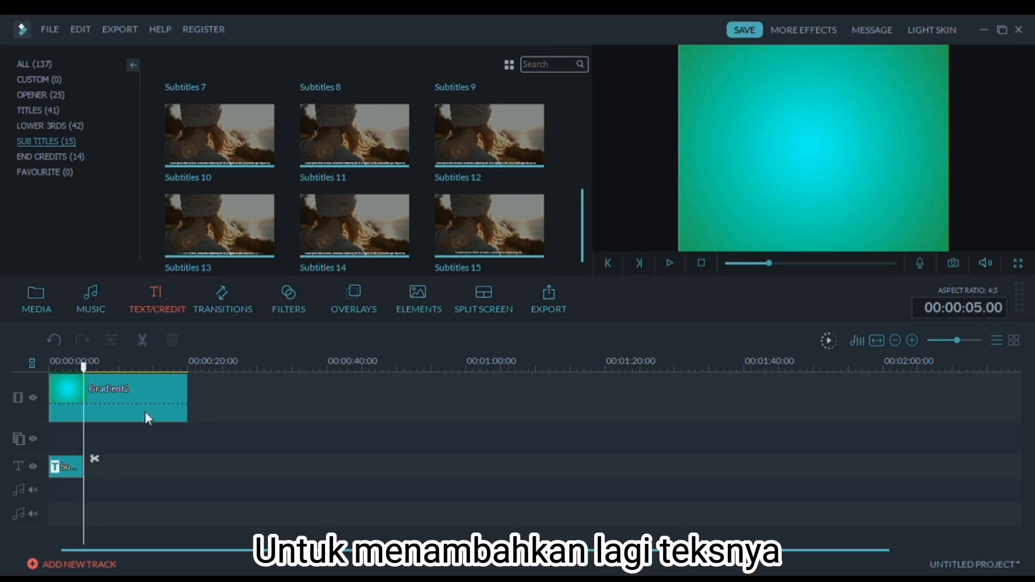
{"action": "key", "text": "ctrl+v"}
Step: Replace the second subtitle's text with "Bangun taya karingrang" and apply the edit
{"action": "double_click", "coordinate": [104, 469]}
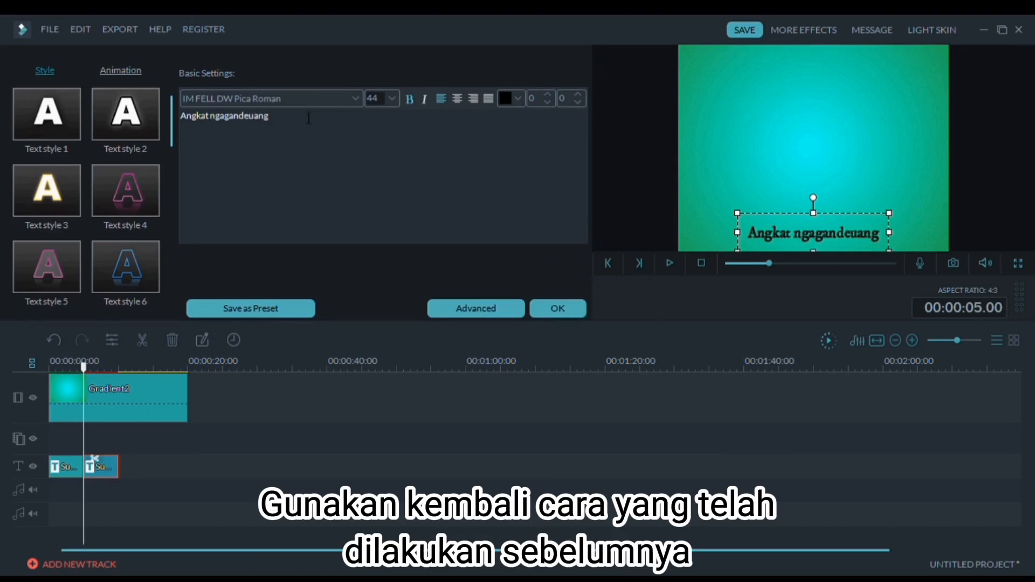
{"action": "left_click_drag", "start_coordinate": [309, 118], "coordinate": [181, 116]}
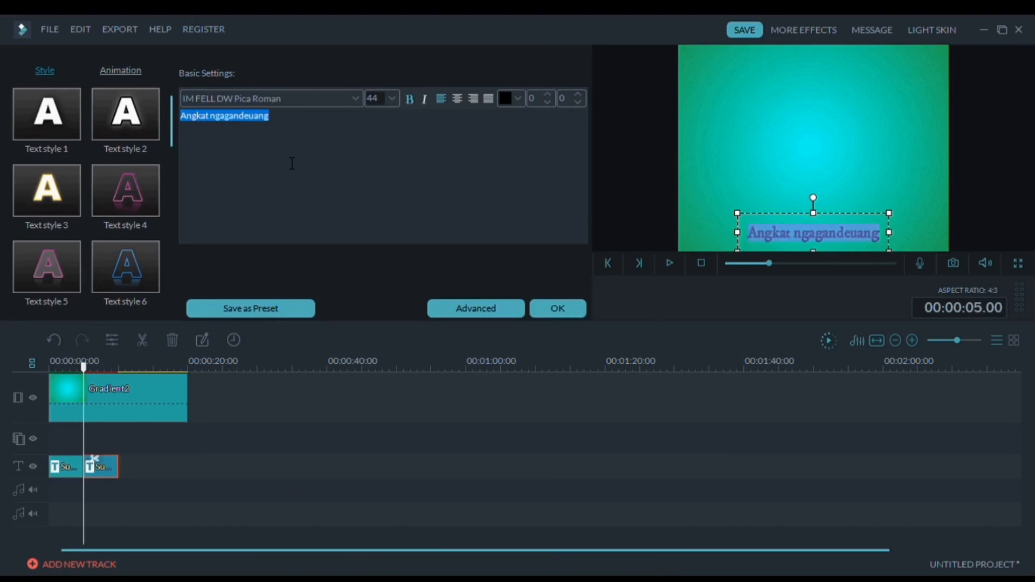
{"action": "key", "text": "BackSpace"}
{"action": "type", "text": "Bangun "}
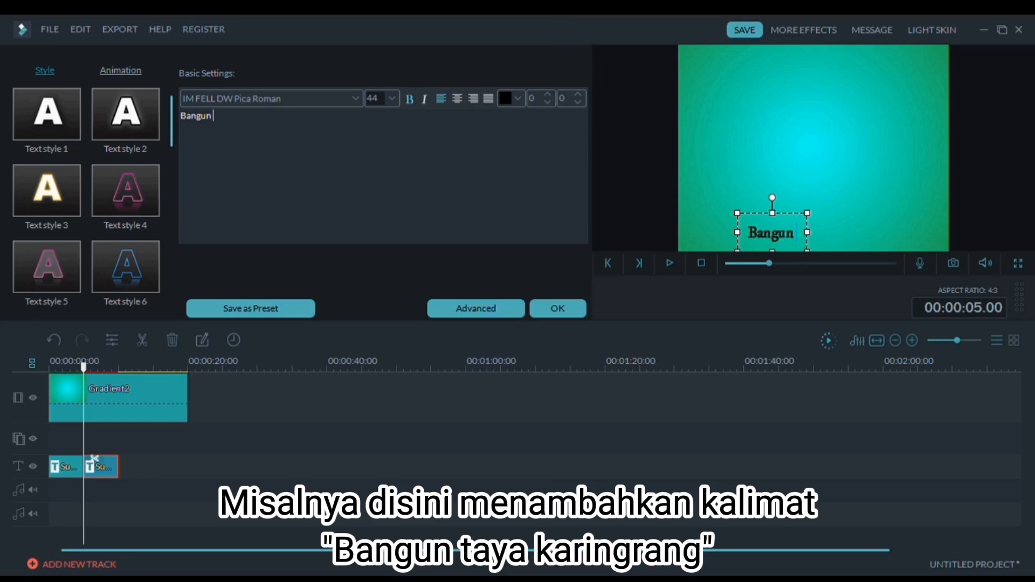
{"action": "type", "text": "taya kari"}
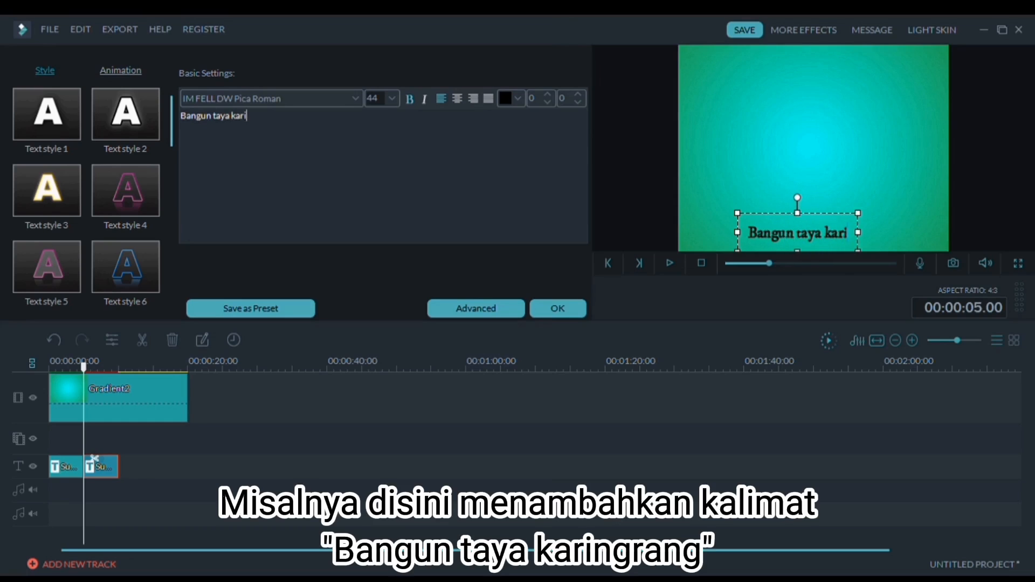
{"action": "type", "text": "ngrang"}
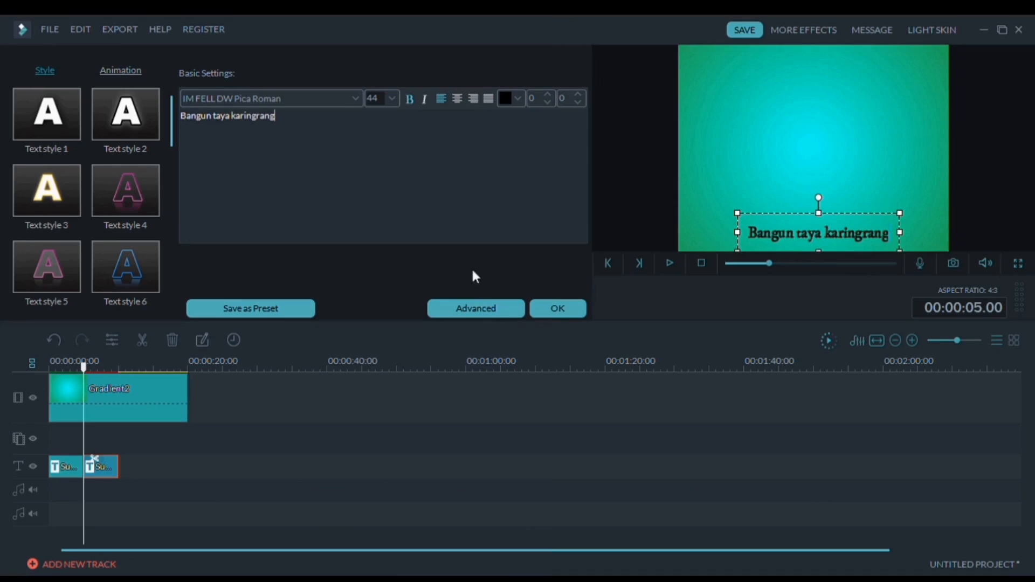
{"action": "left_click", "coordinate": [555, 308]}
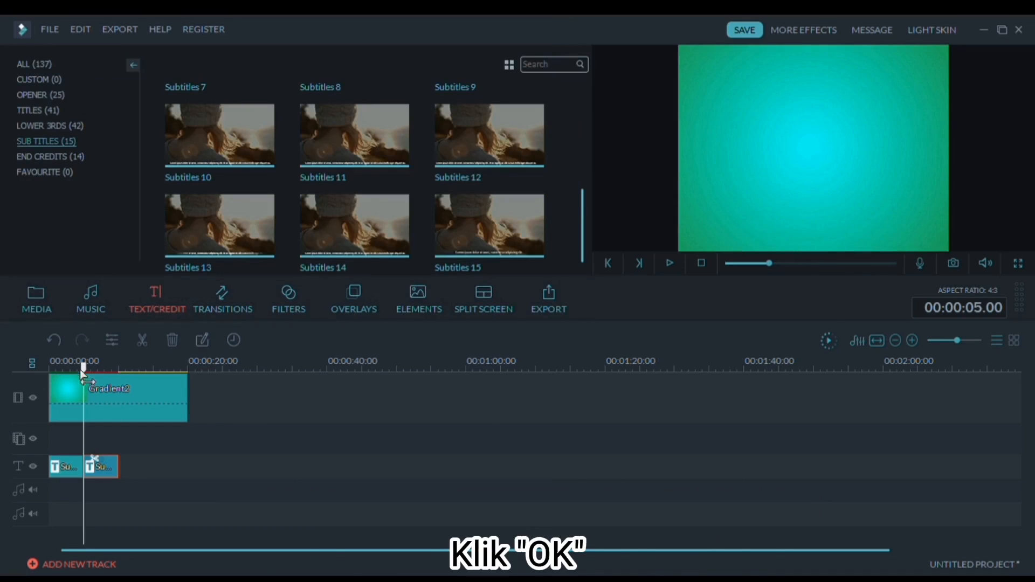
Step: Paste another copy of the first subtitle directly after the second one, at 10 seconds
{"action": "left_click_drag", "start_coordinate": [80, 370], "coordinate": [120, 377]}
{"action": "left_click", "coordinate": [165, 459]}
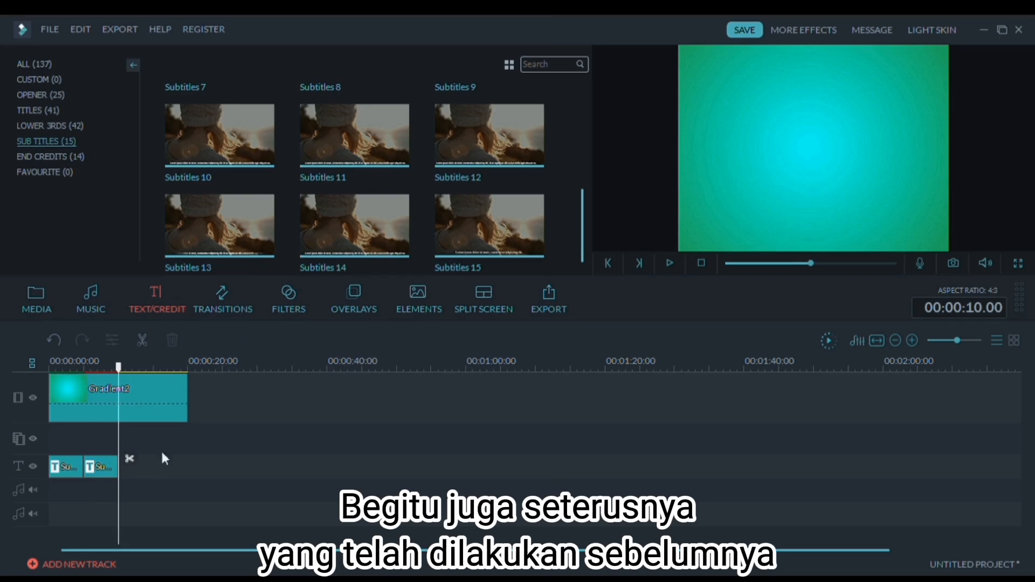
{"action": "key", "text": "ctrl+v"}
Step: Replace the third subtitle's text with "Nganggo sinjang dilamban" and apply the edit
{"action": "double_click", "coordinate": [131, 469]}
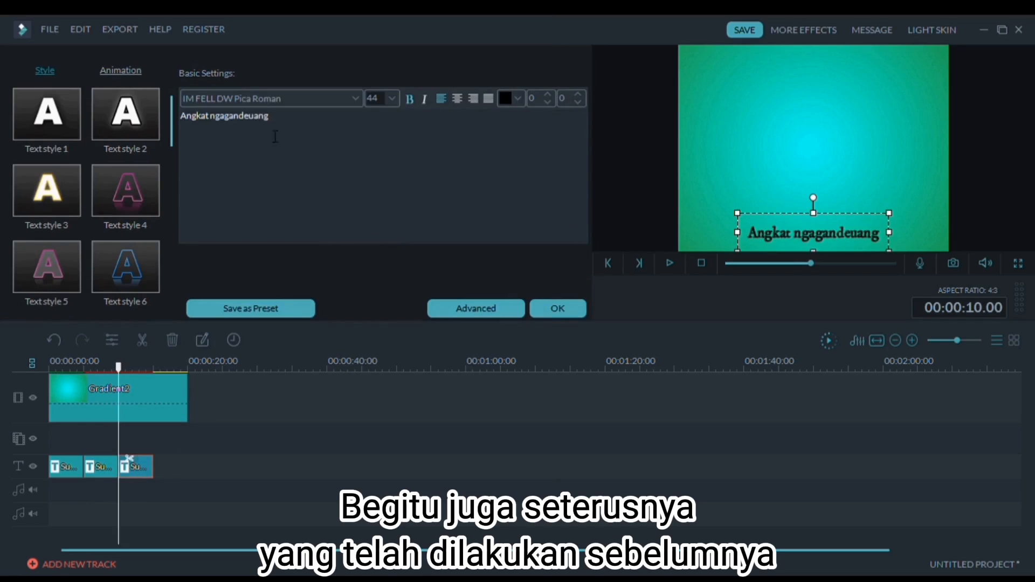
{"action": "left_click_drag", "start_coordinate": [280, 129], "coordinate": [186, 128]}
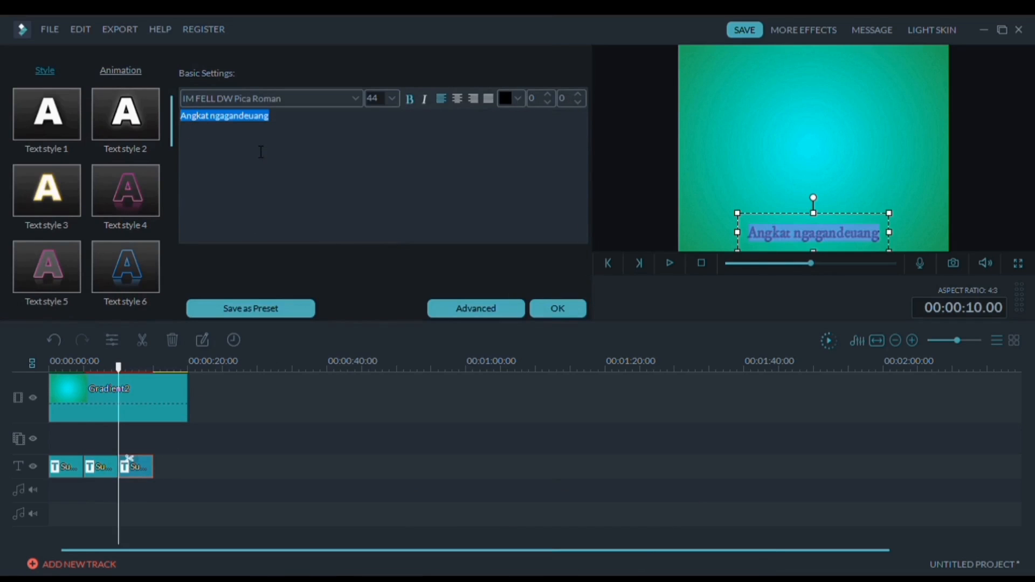
{"action": "key", "text": "BackSpace"}
{"action": "type", "text": "Ngan"}
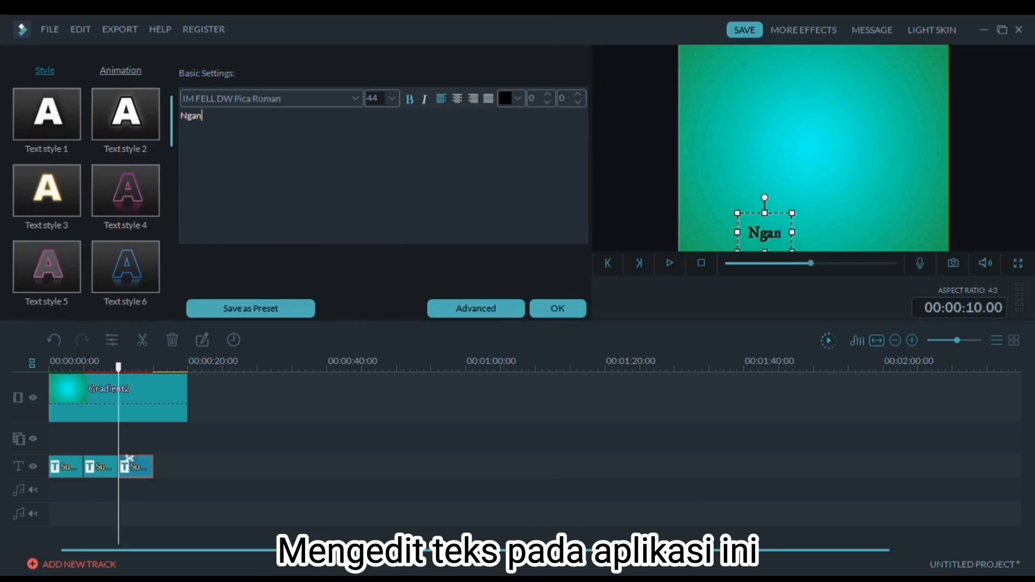
{"action": "type", "text": "ggo sinjang"}
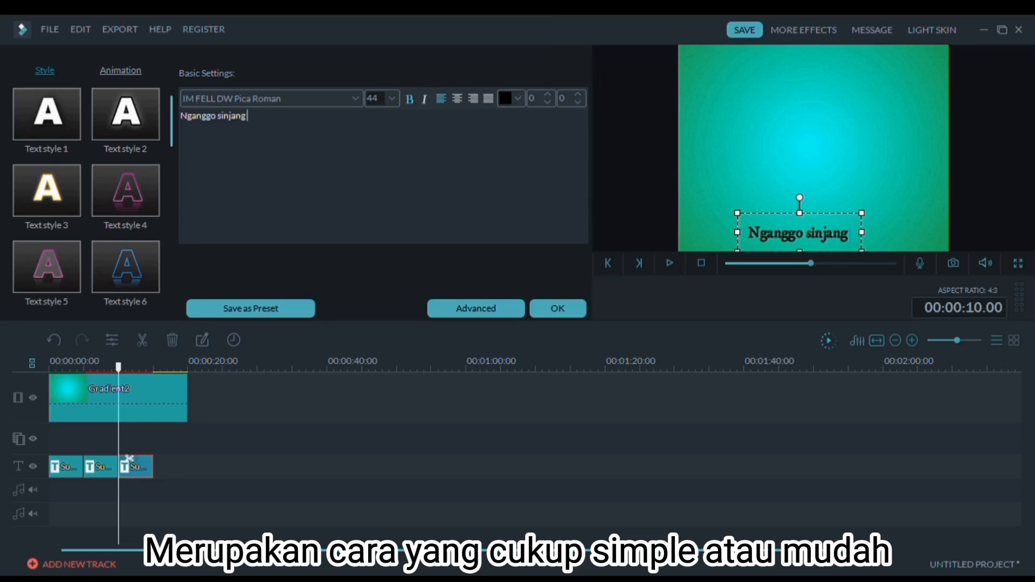
{"action": "type", "text": " dilamban"}
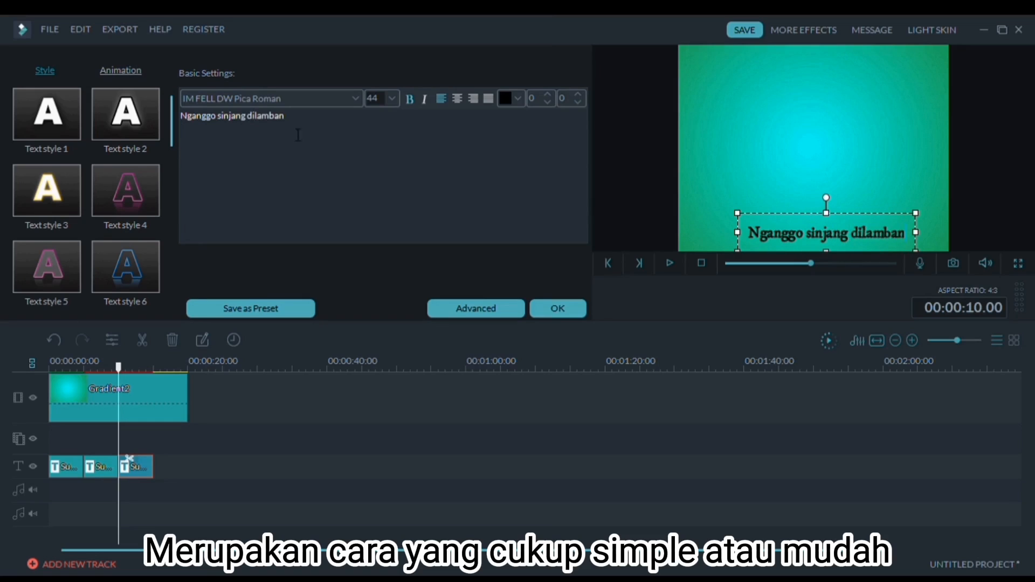
{"action": "left_click", "coordinate": [559, 306]}
Step: Paste a fourth subtitle copy after the third at about 15 seconds, and change its text to "Mojang Priangan"
{"action": "left_click_drag", "start_coordinate": [123, 382], "coordinate": [155, 369]}
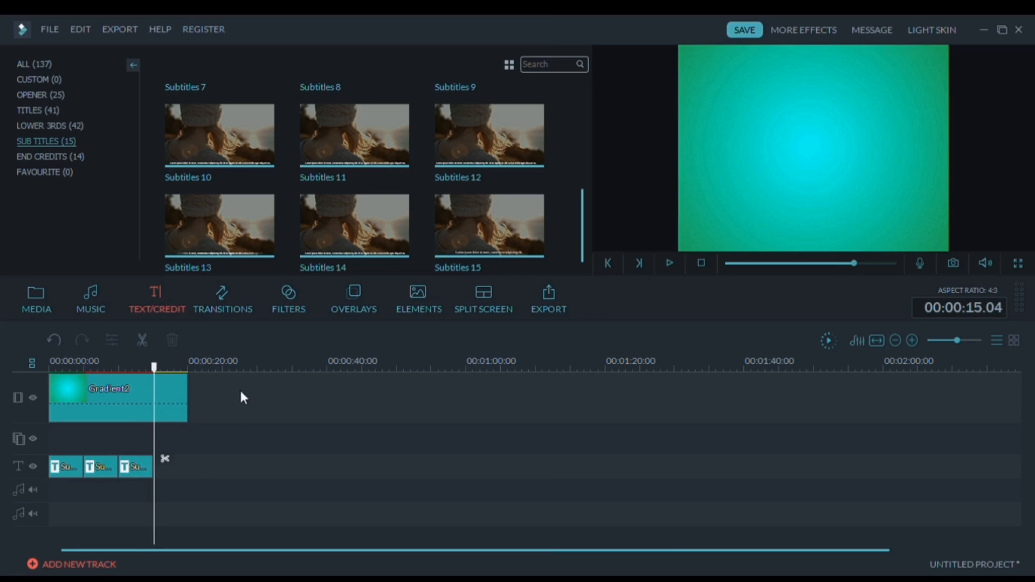
{"action": "key", "text": "ctrl+v"}
{"action": "double_click", "coordinate": [184, 469]}
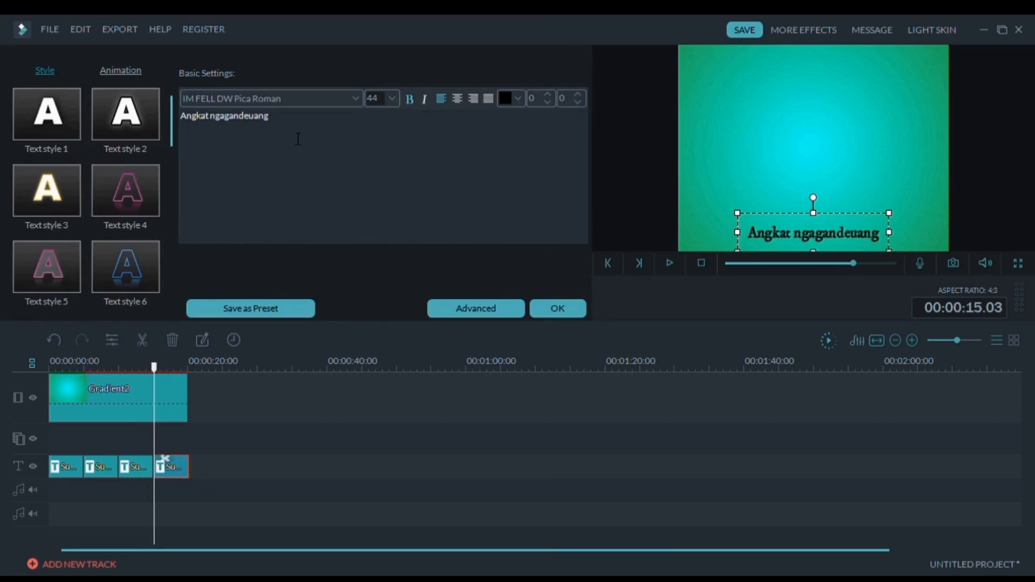
{"action": "left_click_drag", "start_coordinate": [298, 138], "coordinate": [188, 128]}
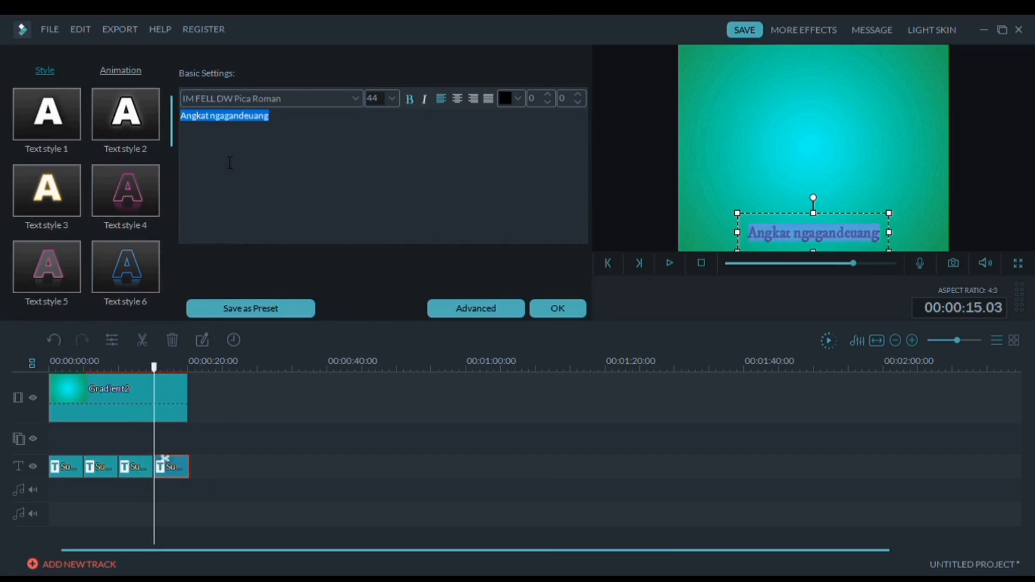
{"action": "key", "text": "BackSpace"}
{"action": "type", "text": "MOjan"}
{"action": "key", "text": "BackSpace"}
{"action": "key", "text": "BackSpace"}
{"action": "key", "text": "BackSpace"}
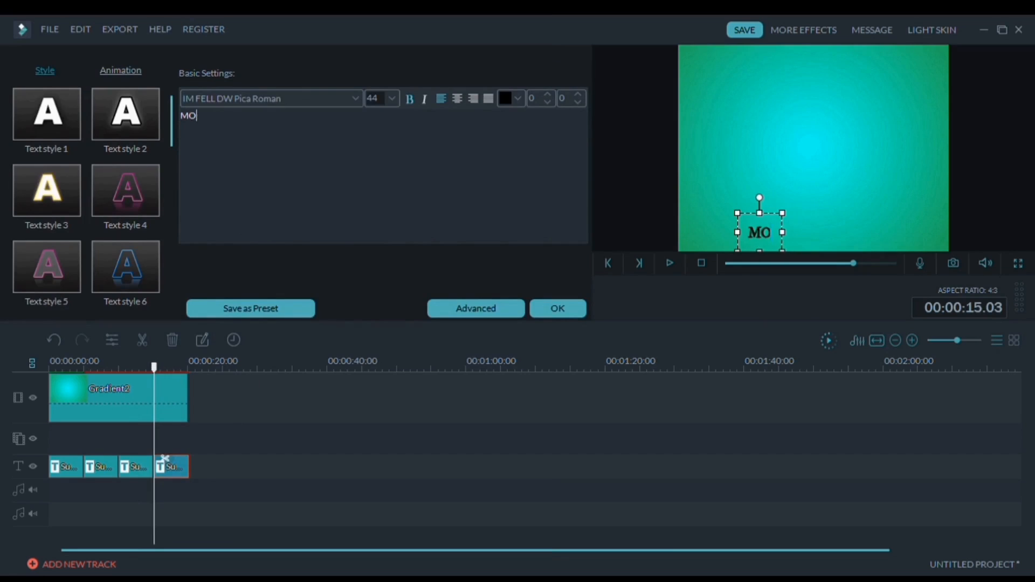
{"action": "key", "text": "BackSpace"}
{"action": "type", "text": "ojang Priang"}
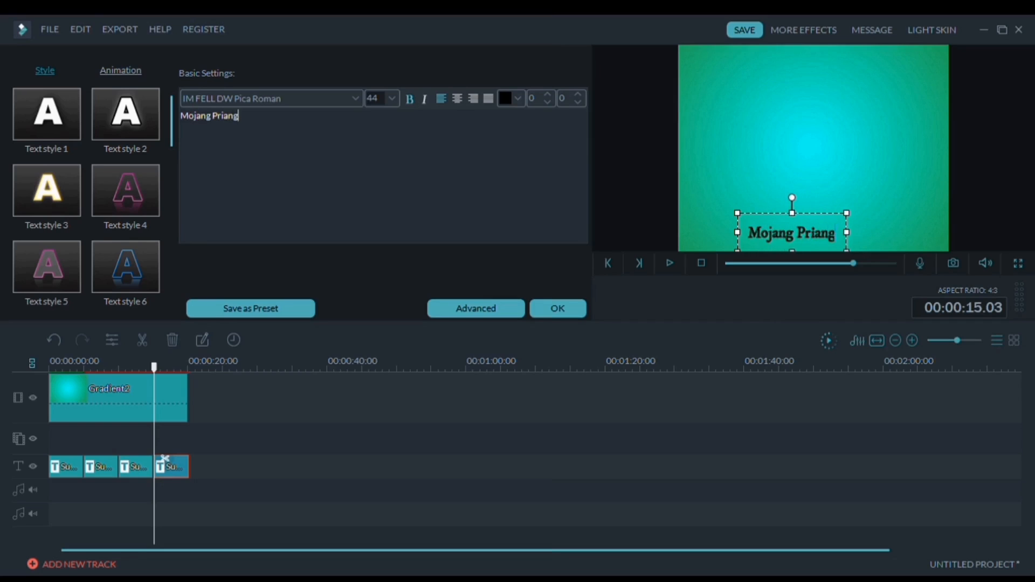
{"action": "type", "text": "an"}
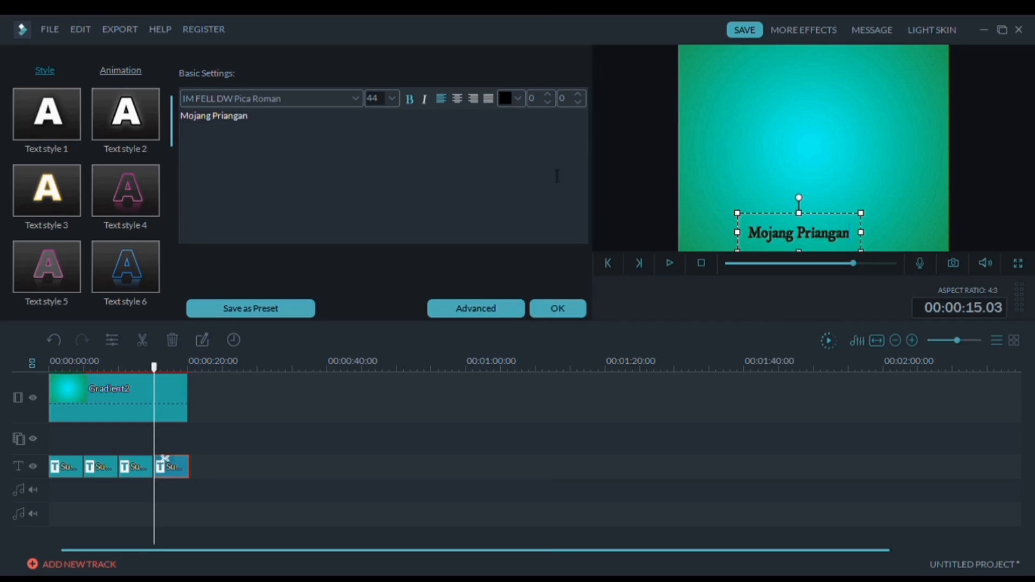
{"action": "left_click", "coordinate": [577, 306]}
Step: Play the timeline from the beginning to review the four consecutive subtitles over the gradient
{"action": "left_click", "coordinate": [183, 394]}
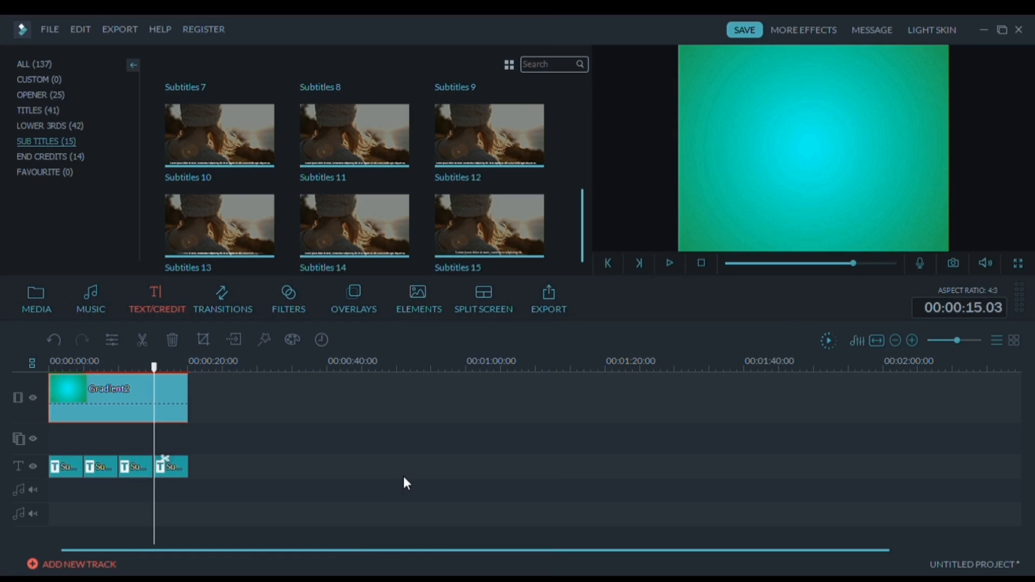
{"action": "left_click", "coordinate": [702, 263]}
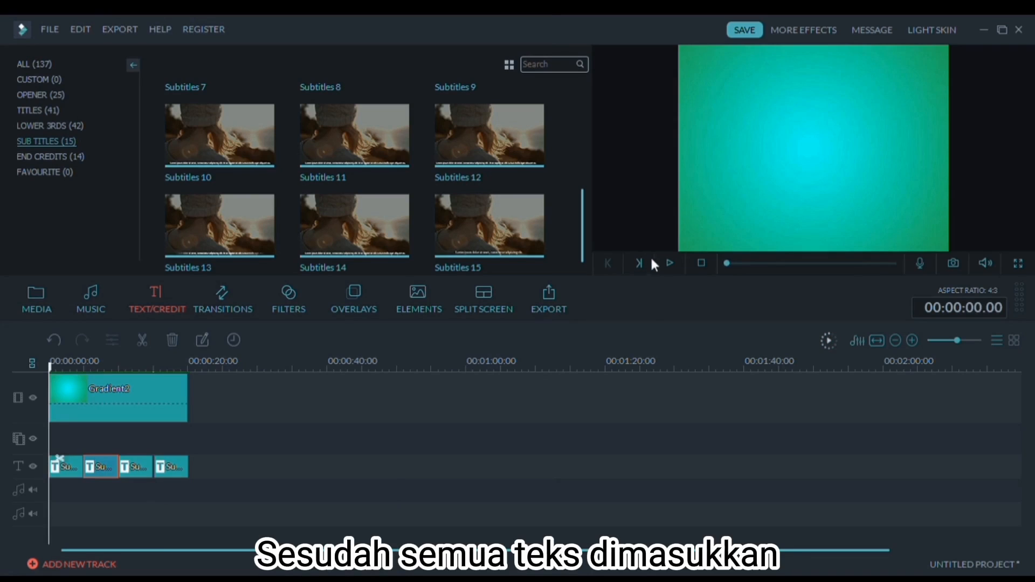
{"action": "left_click", "coordinate": [667, 263]}
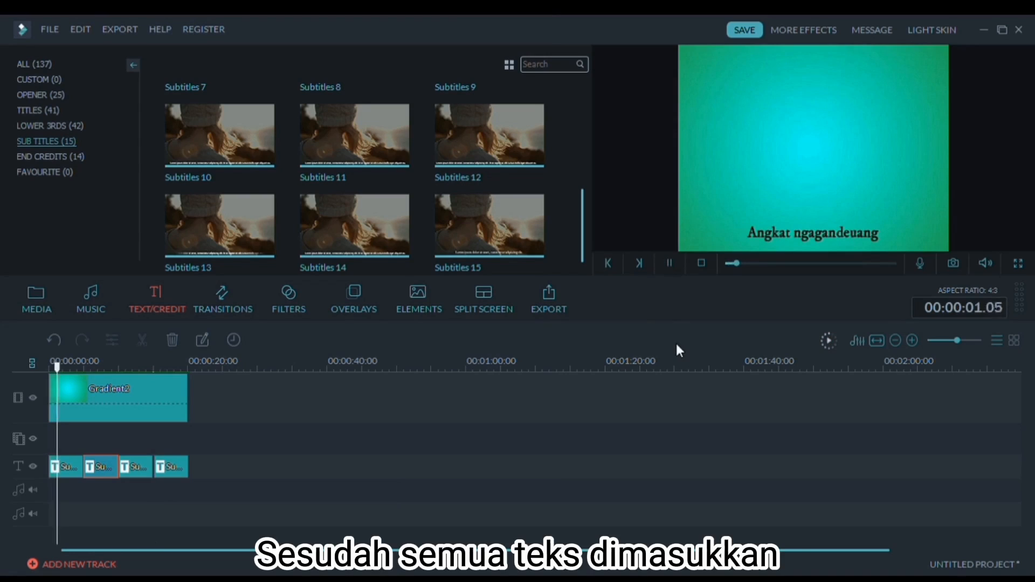